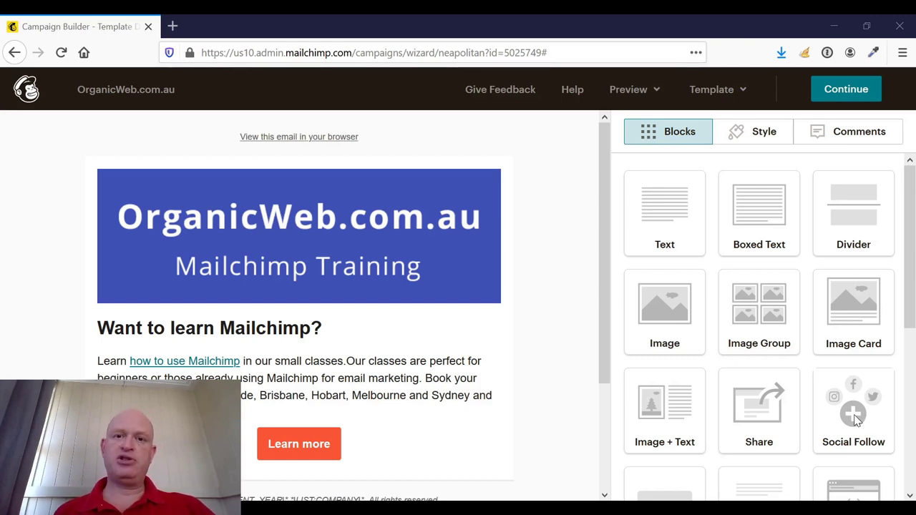
# Add an image block between the "Want to learn Mailchimp?" heading and the paragraph below it.
pyautogui.moveTo(480, 419)
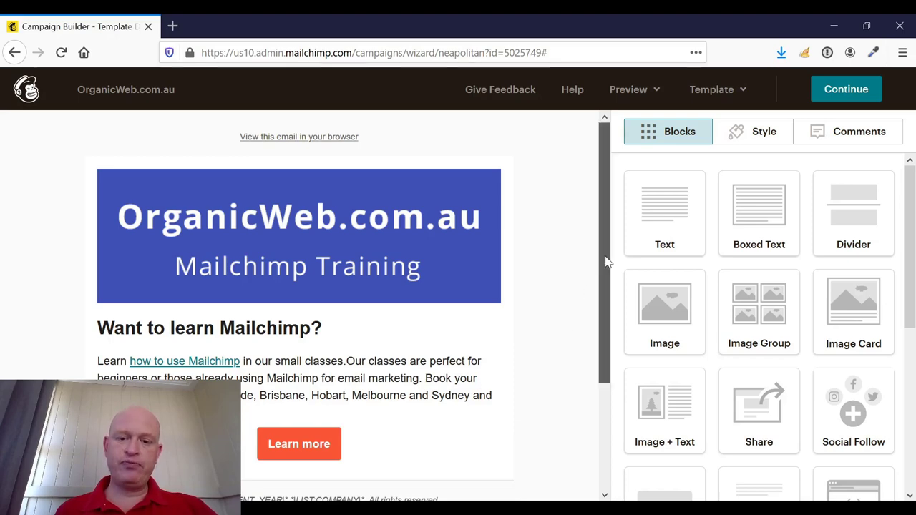
pyautogui.moveTo(605, 260); pyautogui.dragTo(611, 332)
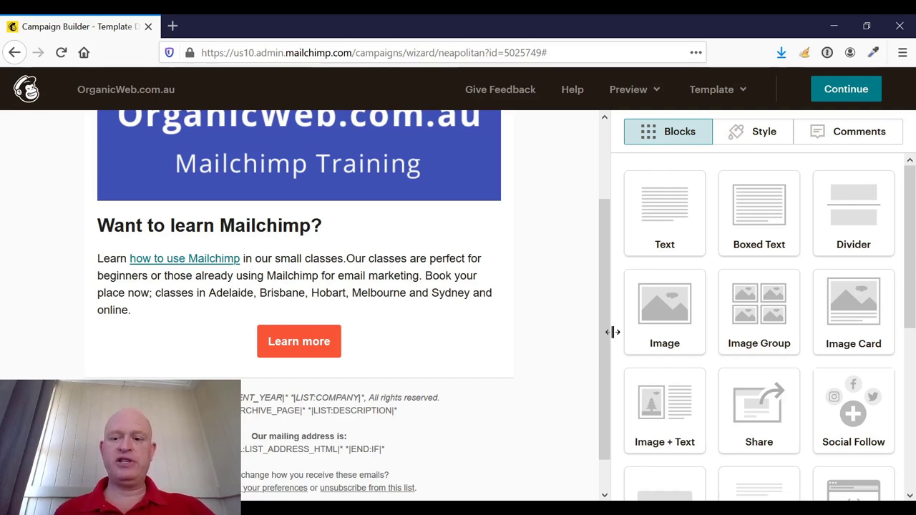
pyautogui.moveTo(683, 302); pyautogui.dragTo(419, 245)
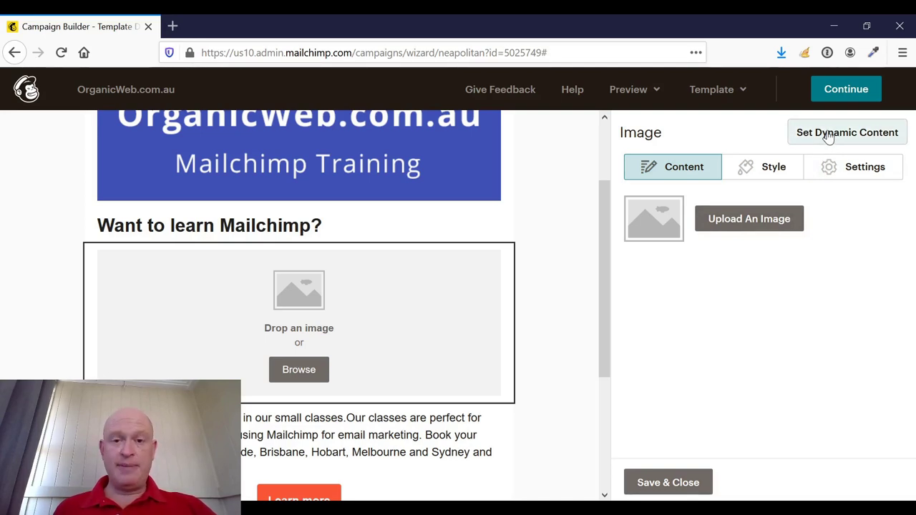
# Set and save a dynamic content condition on the new image block so that City is Brisbane.
pyautogui.click(822, 137)
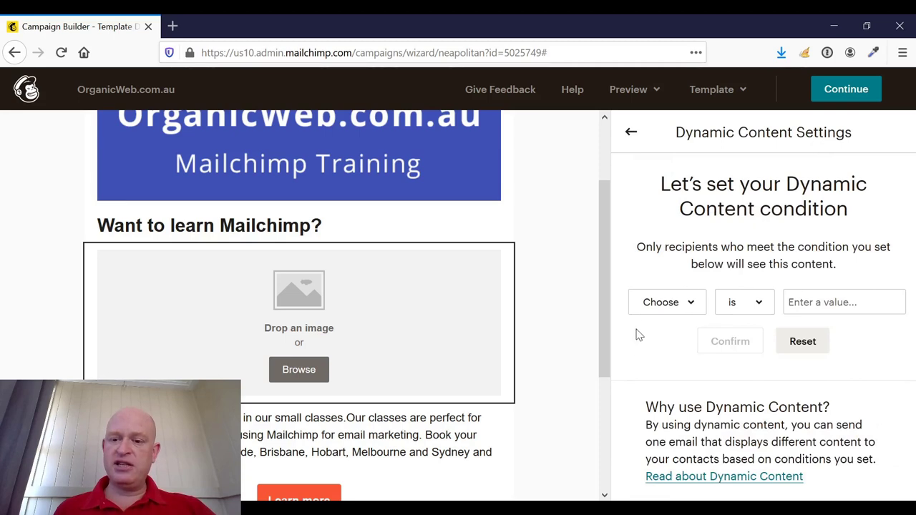
pyautogui.click(674, 306)
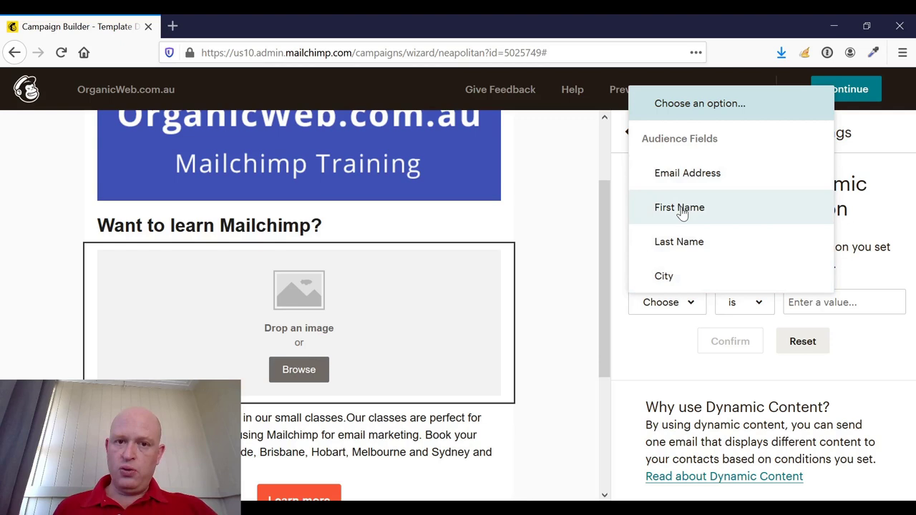
pyautogui.click(687, 279)
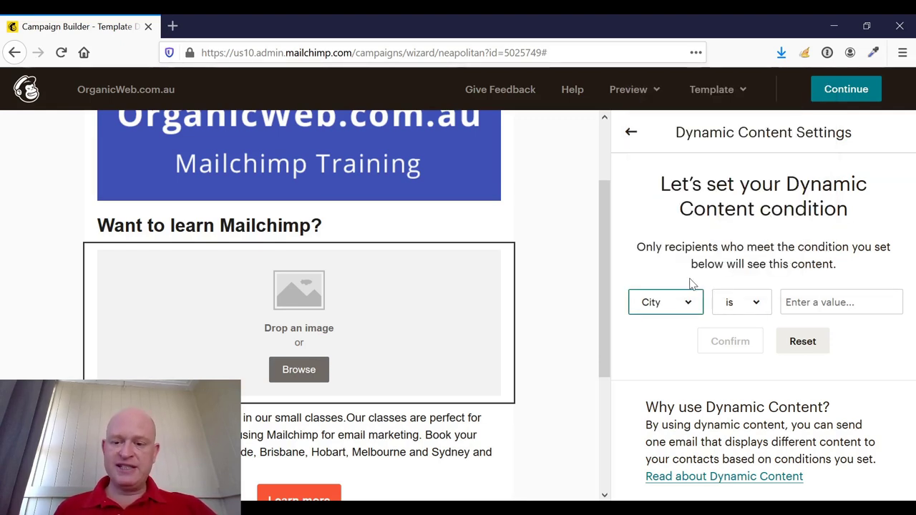
pyautogui.click(814, 296)
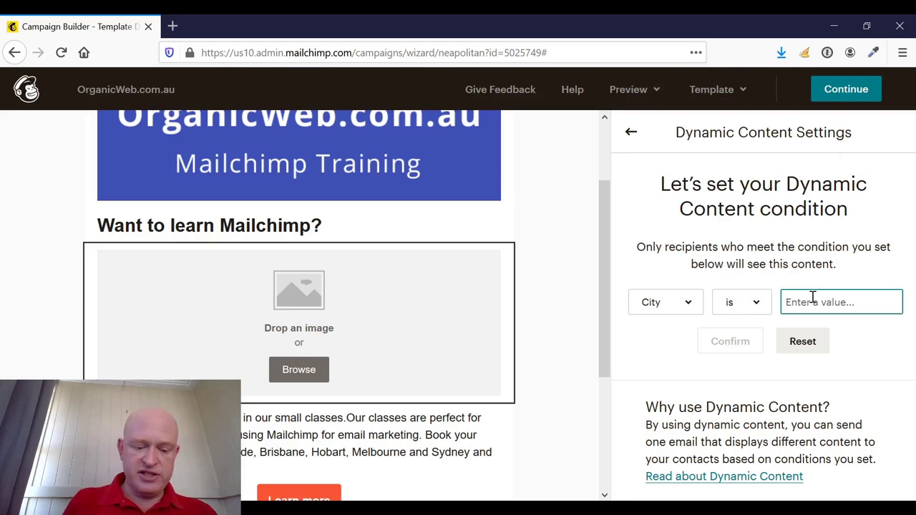
pyautogui.write('Brisbane')
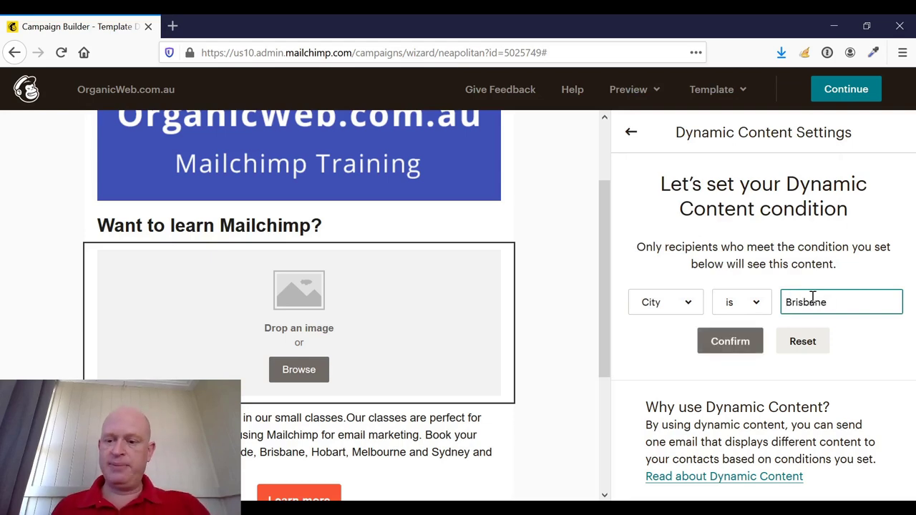
pyautogui.click(731, 341)
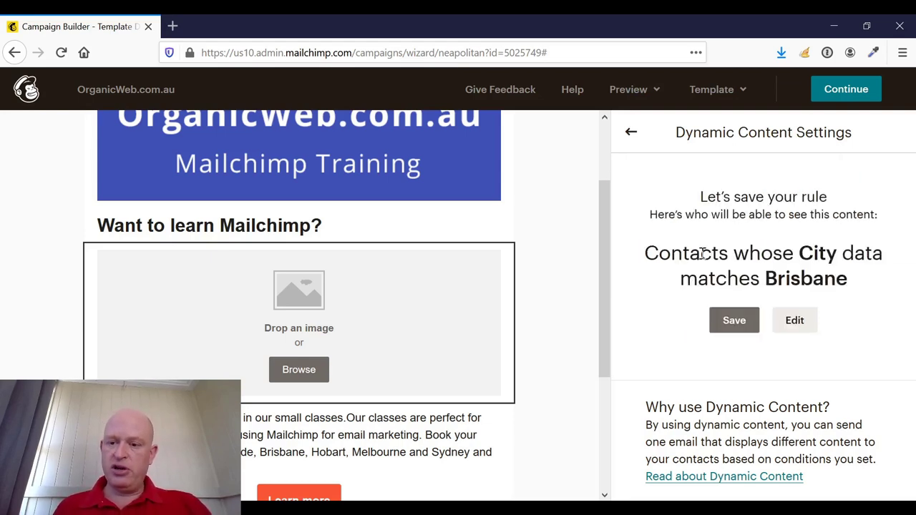
pyautogui.click(735, 322)
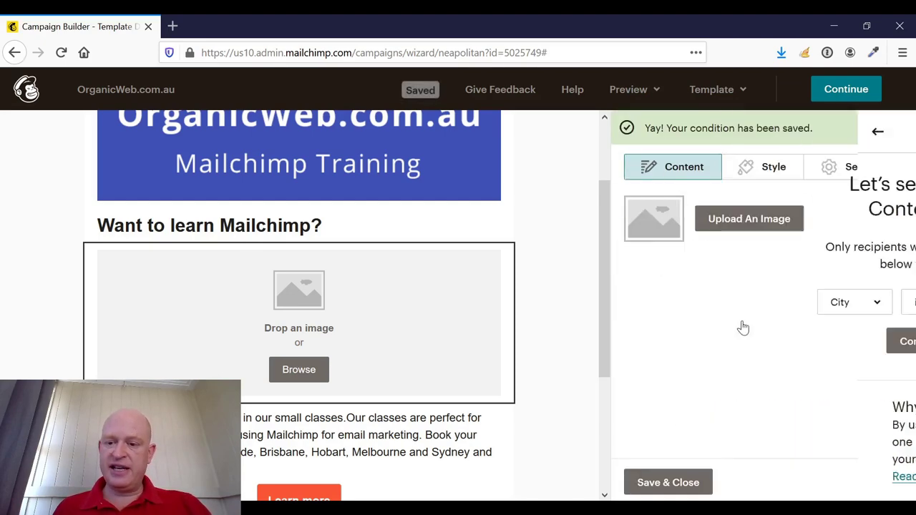
# Insert the Brisbane skyline picture (brisbane.jpeg) from the Content Studio into the image block, then save and close the block.
pyautogui.click(748, 222)
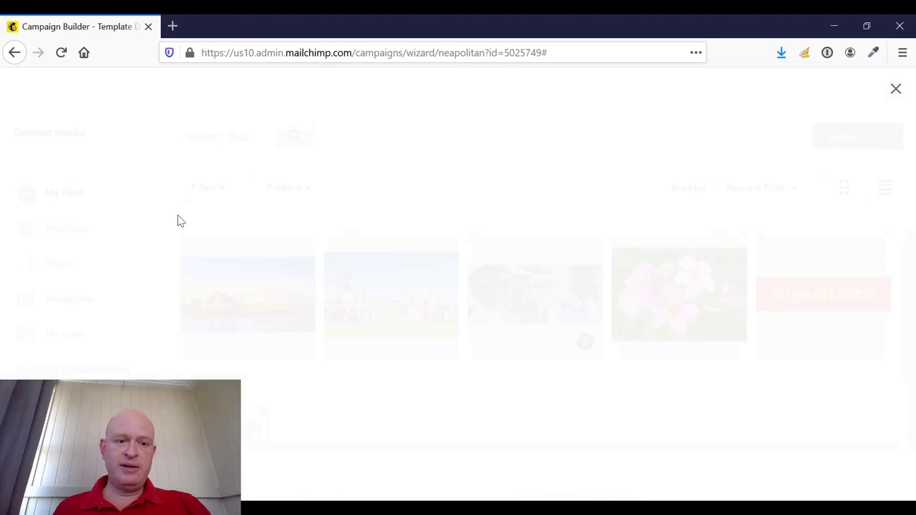
pyautogui.click(353, 291)
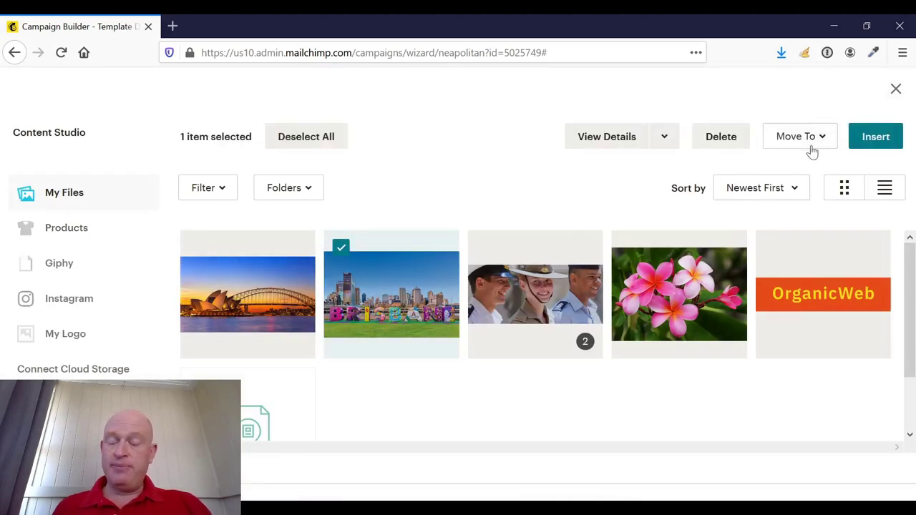
pyautogui.click(875, 136)
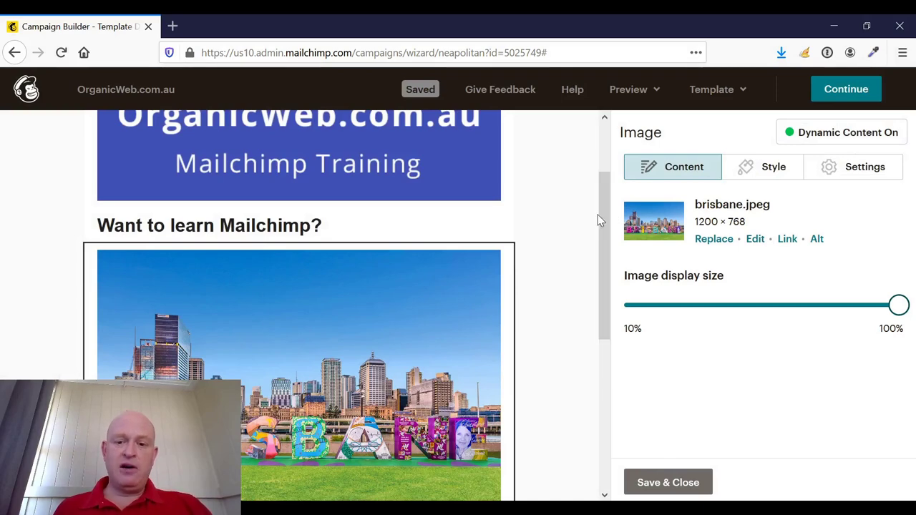
pyautogui.moveTo(603, 216); pyautogui.dragTo(603, 256)
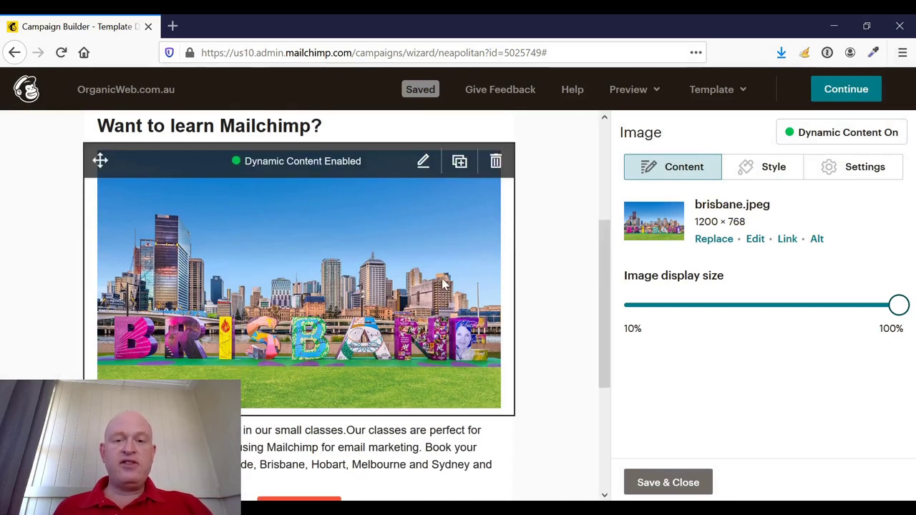
pyautogui.click(653, 484)
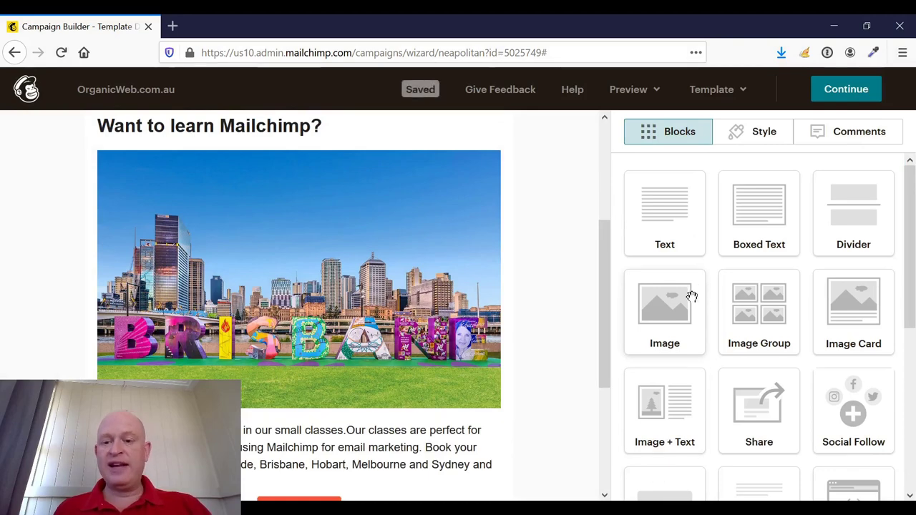
# Add a second image block directly below the Brisbane picture and insert the Sydney harbour picture (sydney.jpg) into it.
pyautogui.moveTo(680, 309); pyautogui.dragTo(474, 407)
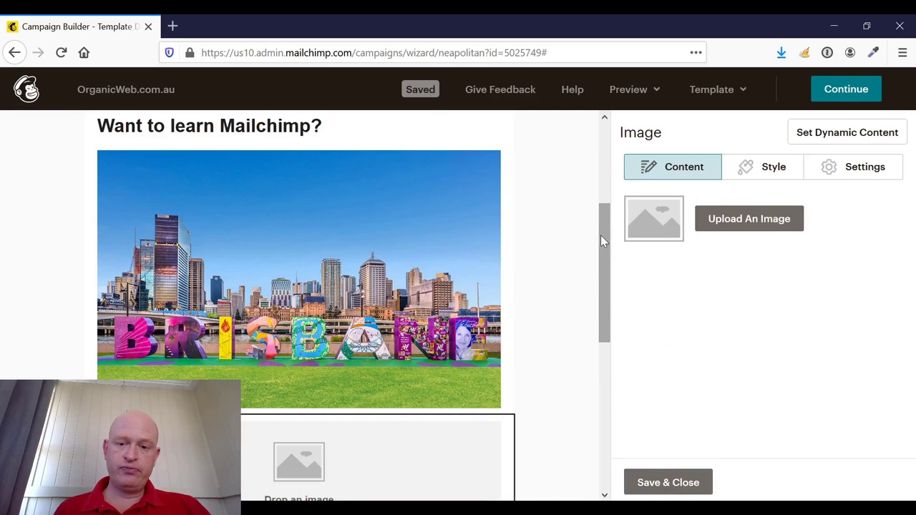
pyautogui.moveTo(601, 235); pyautogui.dragTo(608, 358)
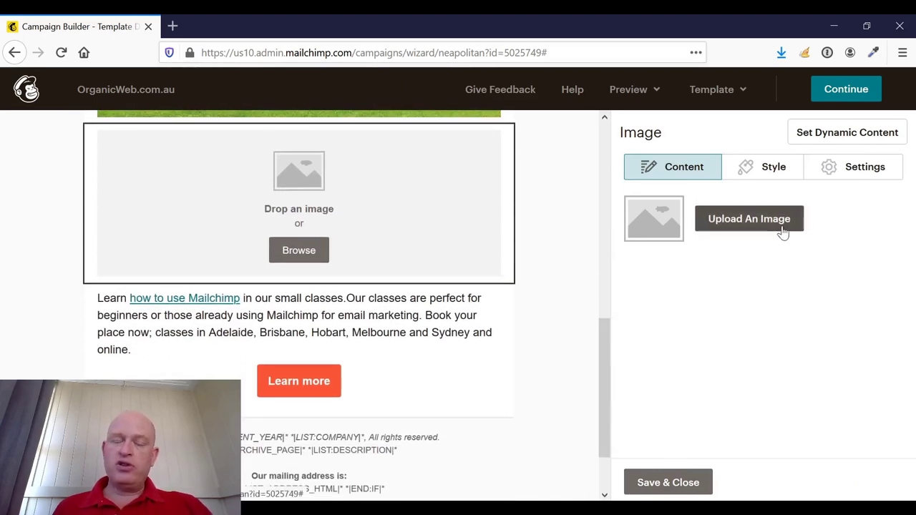
pyautogui.click(743, 228)
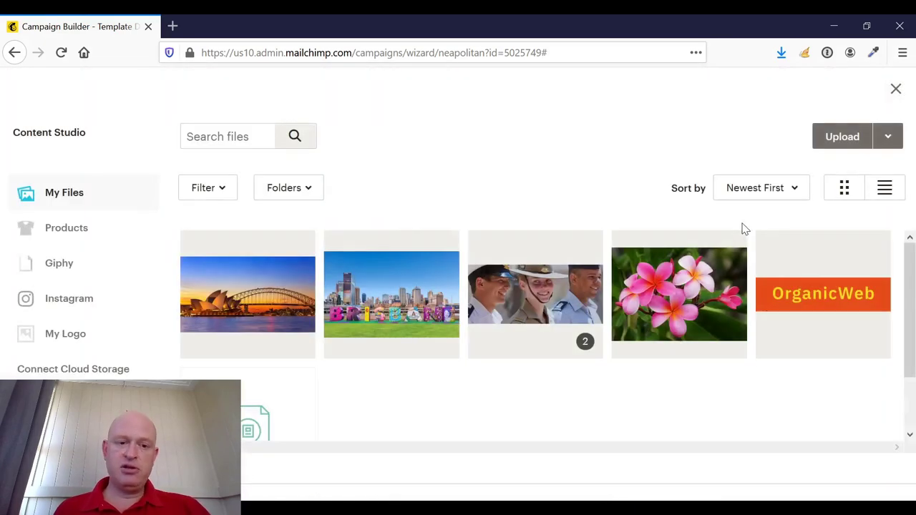
pyautogui.click(289, 287)
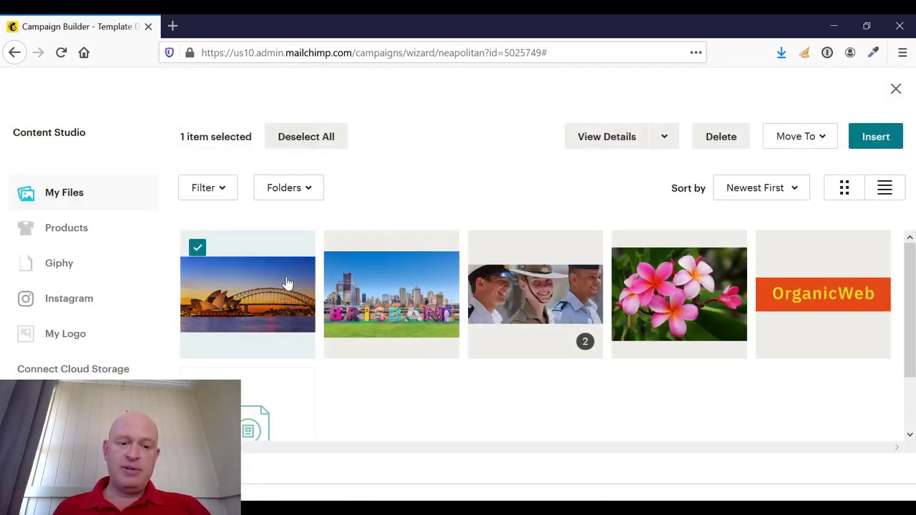
pyautogui.click(894, 135)
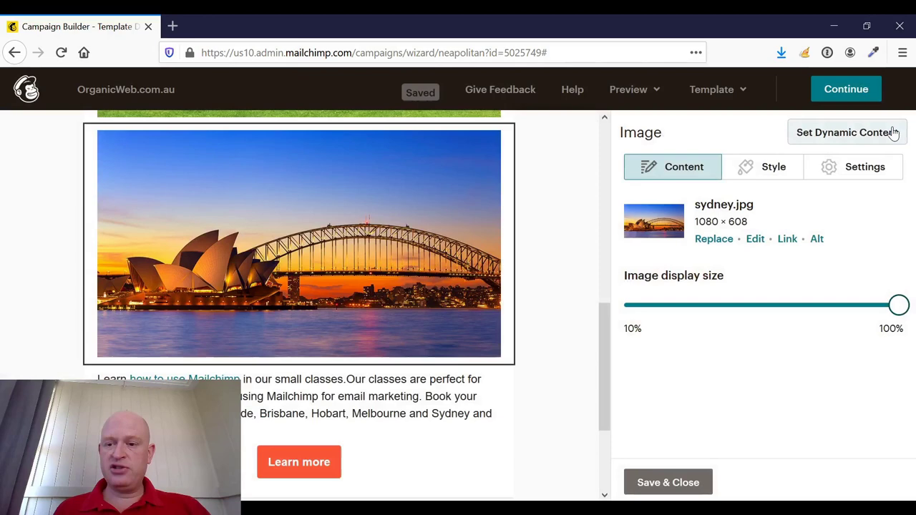
# Set and save a dynamic content condition on the Sydney image block so that City is not Brisbane.
pyautogui.click(892, 138)
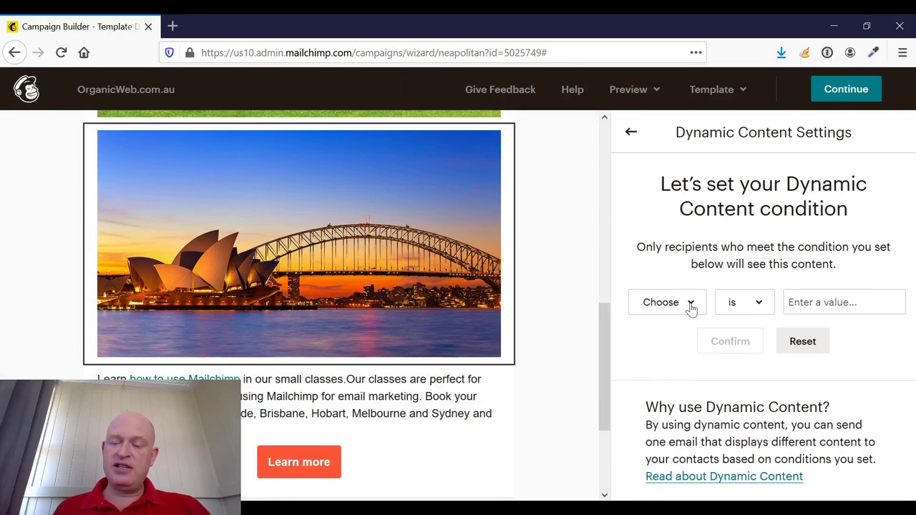
pyautogui.click(691, 304)
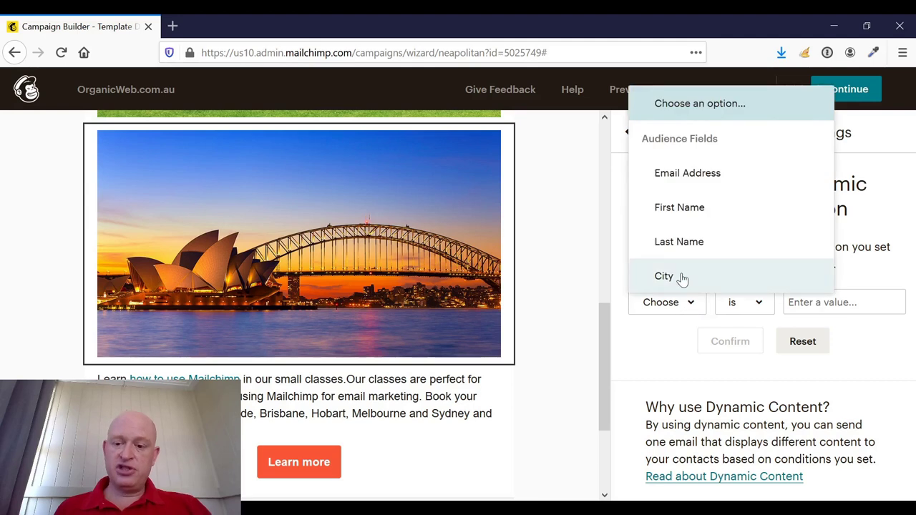
pyautogui.click(683, 277)
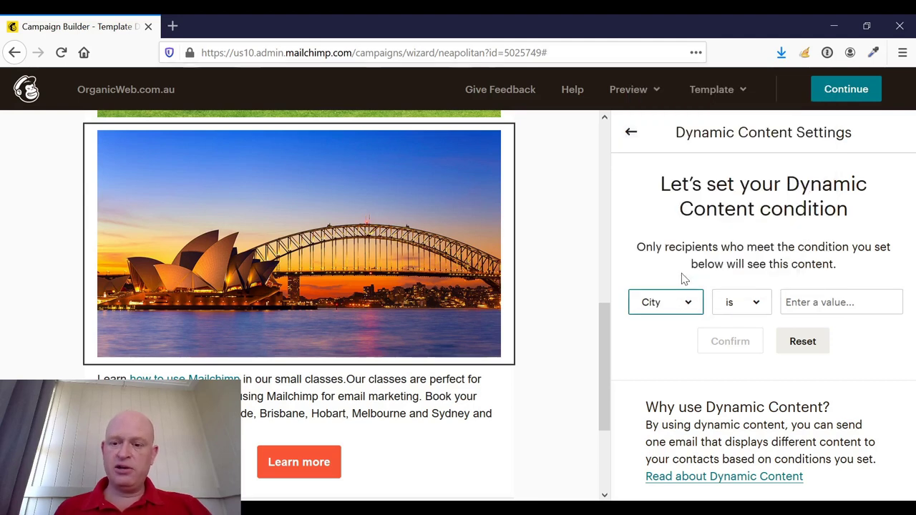
pyautogui.click(743, 305)
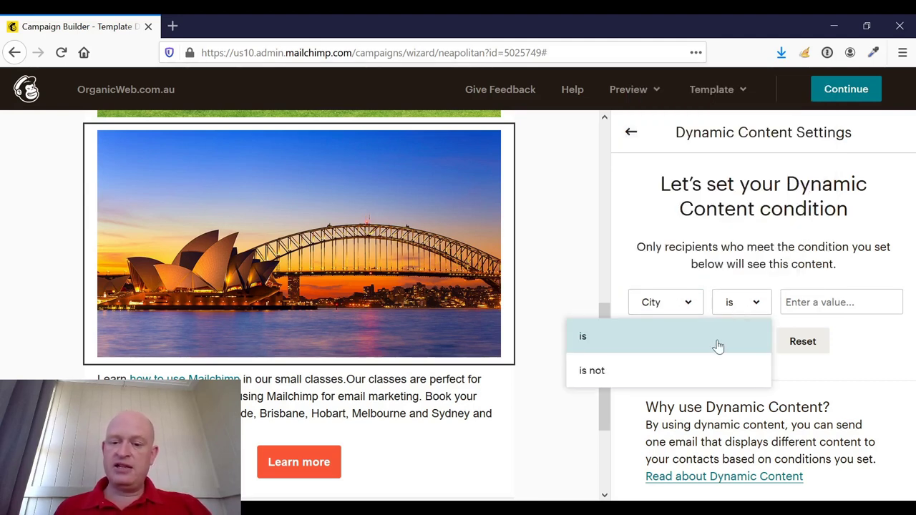
pyautogui.click(708, 372)
pyautogui.click(839, 298)
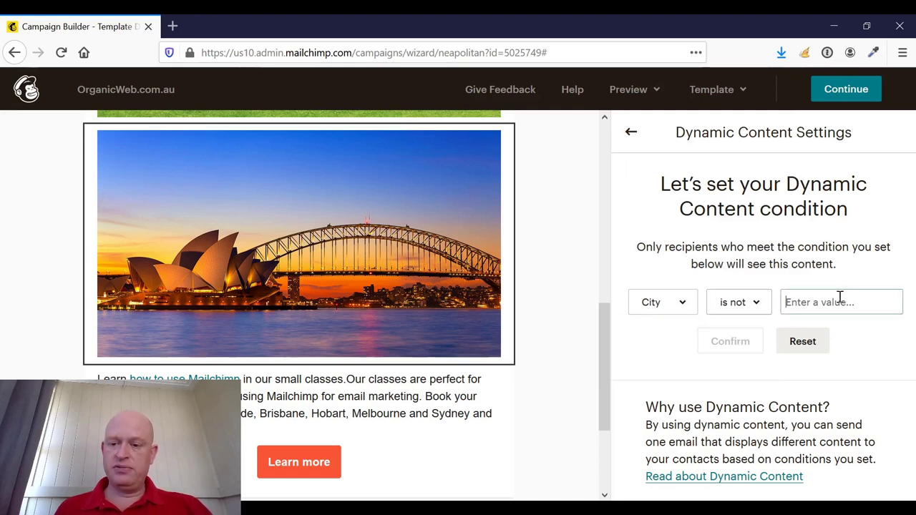
pyautogui.write('Brisbane')
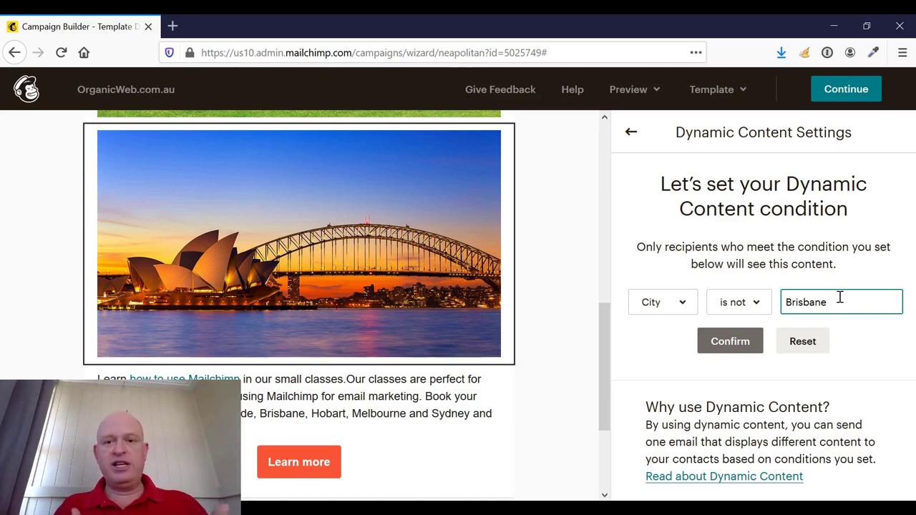
pyautogui.click(707, 347)
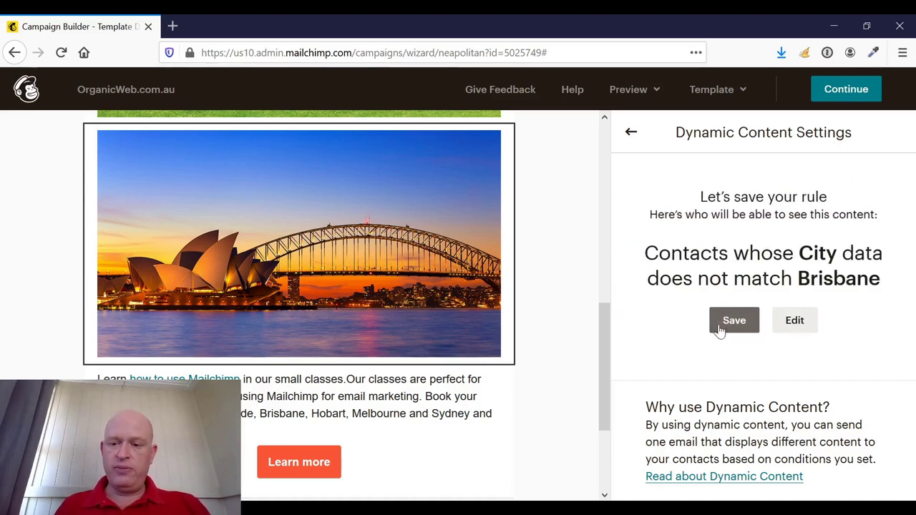
pyautogui.click(723, 325)
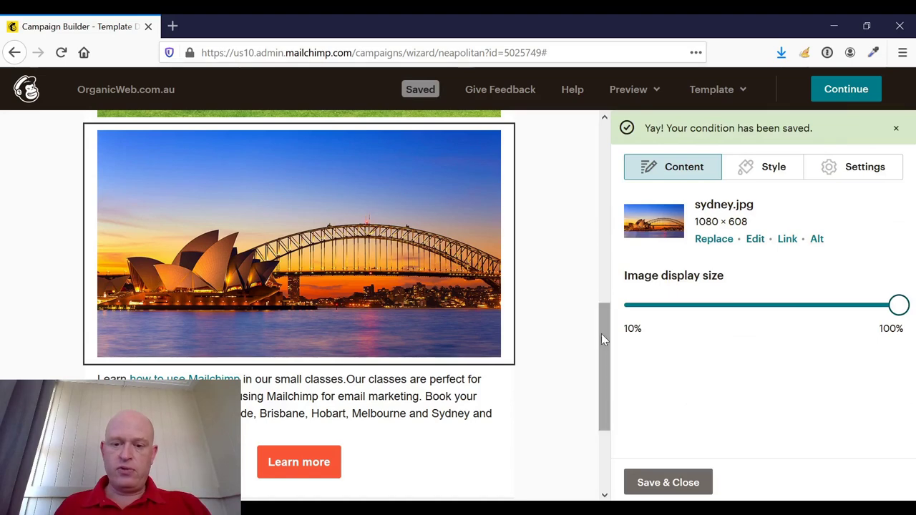
# Review both image blocks in the email and check the dynamic content condition of the Brisbane image, leaving it unchanged.
pyautogui.moveTo(602, 330); pyautogui.dragTo(601, 262)
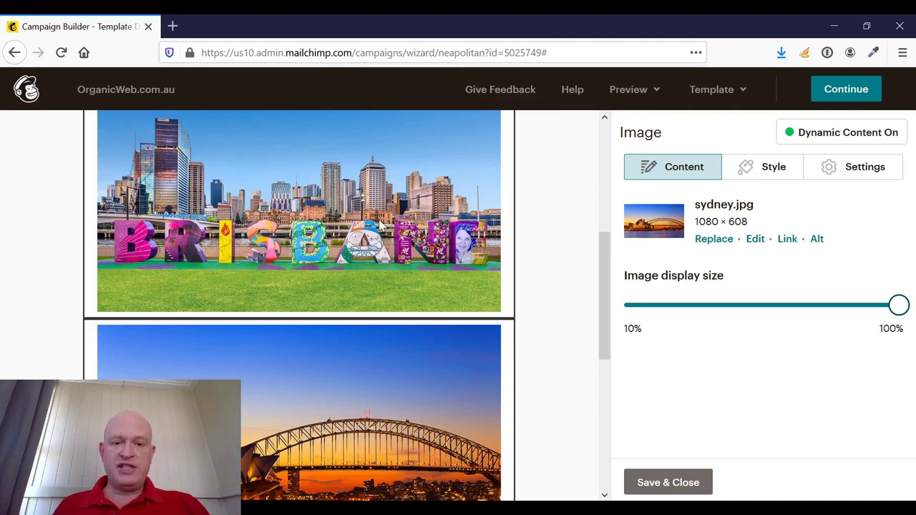
pyautogui.moveTo(606, 262); pyautogui.dragTo(608, 327)
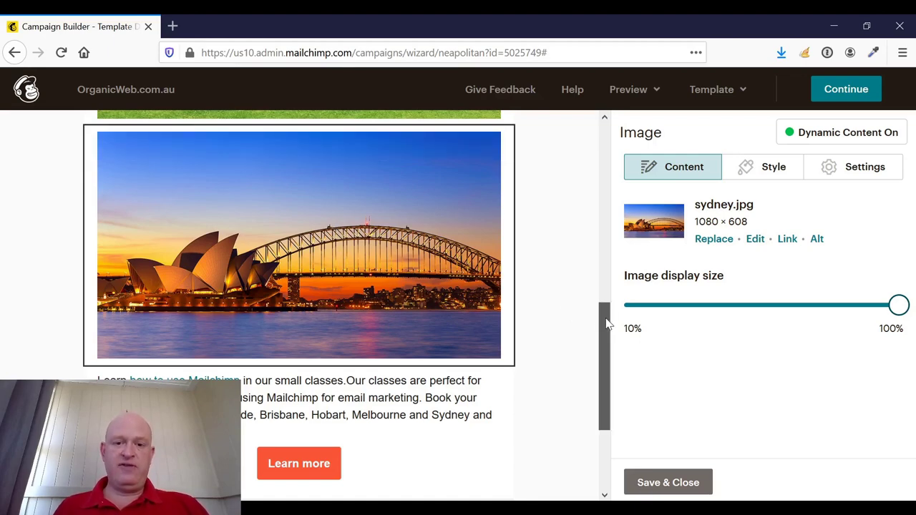
pyautogui.moveTo(607, 359); pyautogui.dragTo(606, 216)
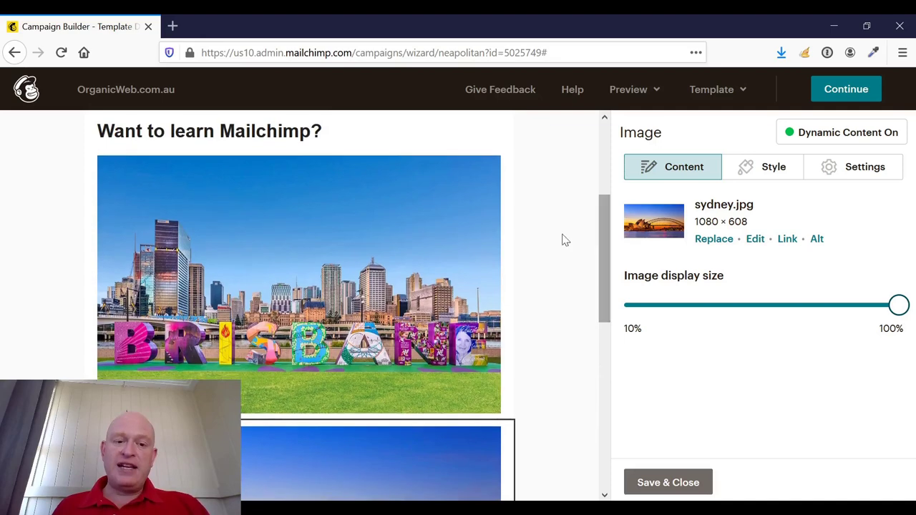
pyautogui.click(368, 245)
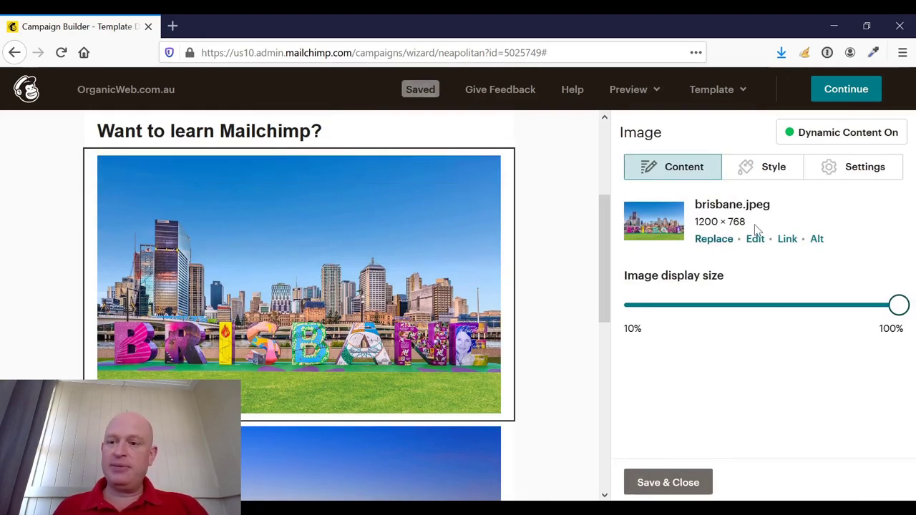
pyautogui.click(847, 136)
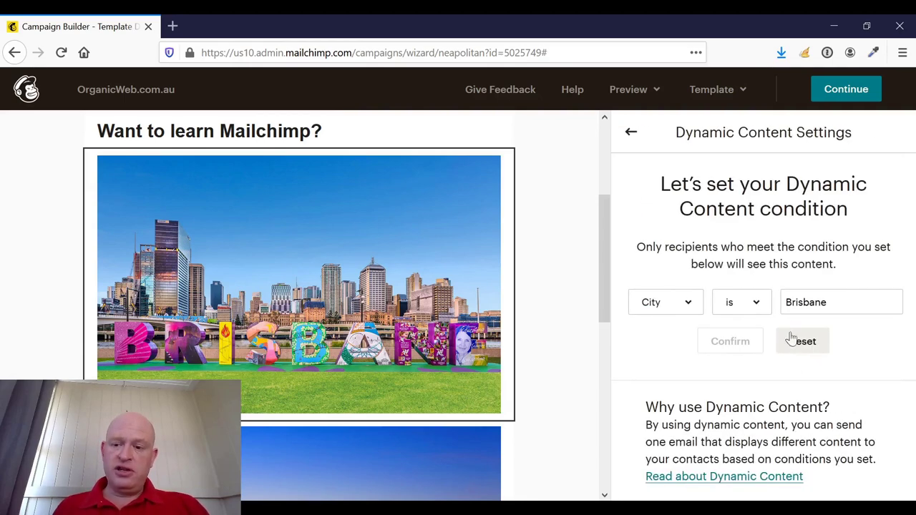
pyautogui.click(629, 133)
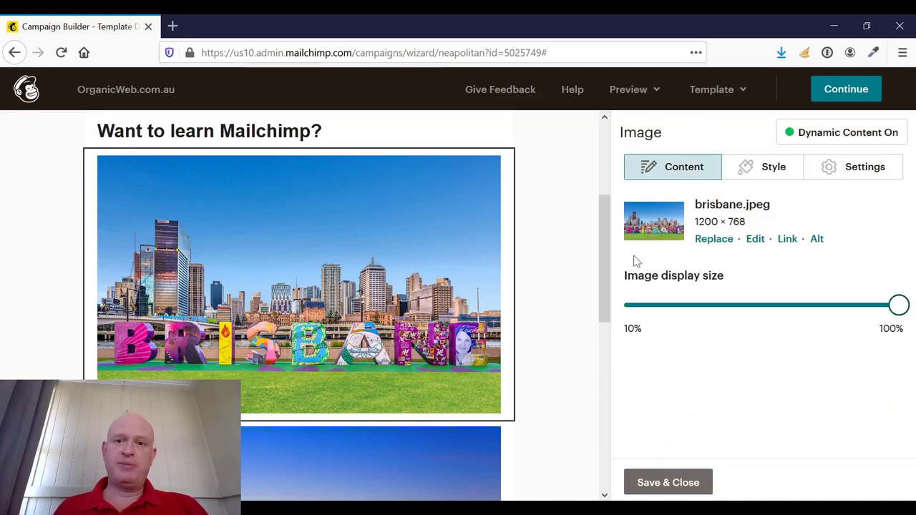